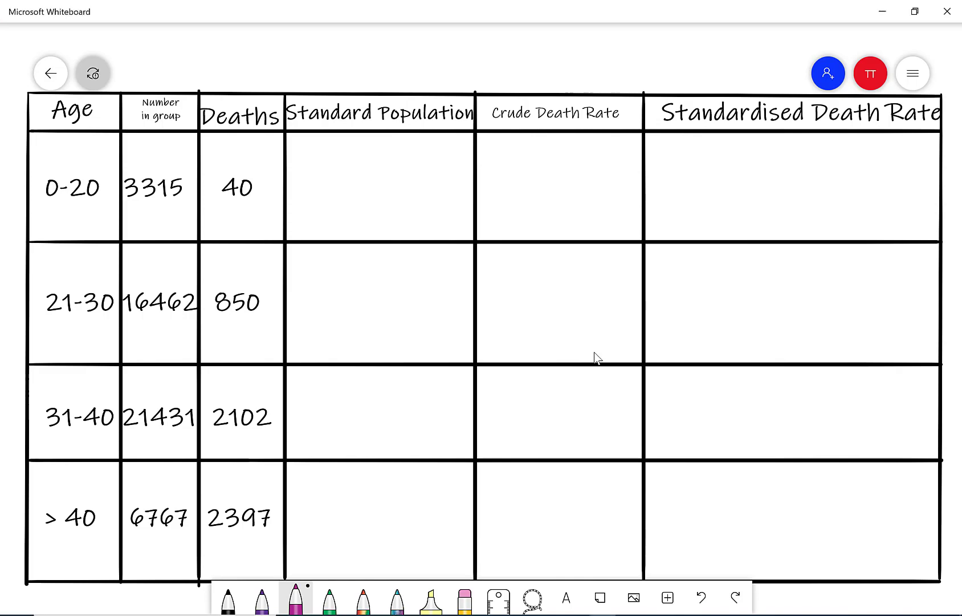
Handwrite 'total' in magenta ink above the table
scroll(594, 352, "right", 10)
scroll(594, 352, "right", 5)
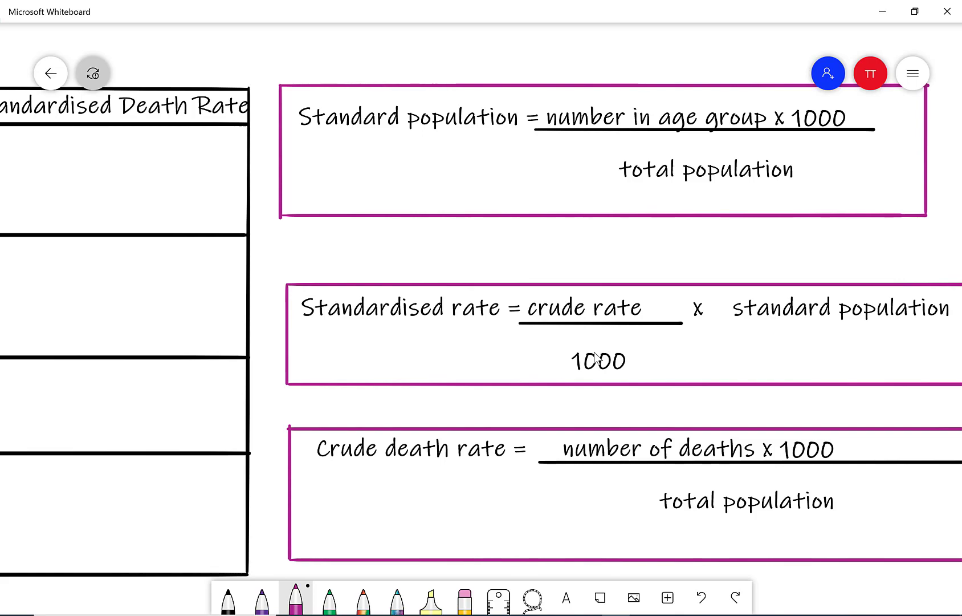
scroll(594, 355, "left", 10)
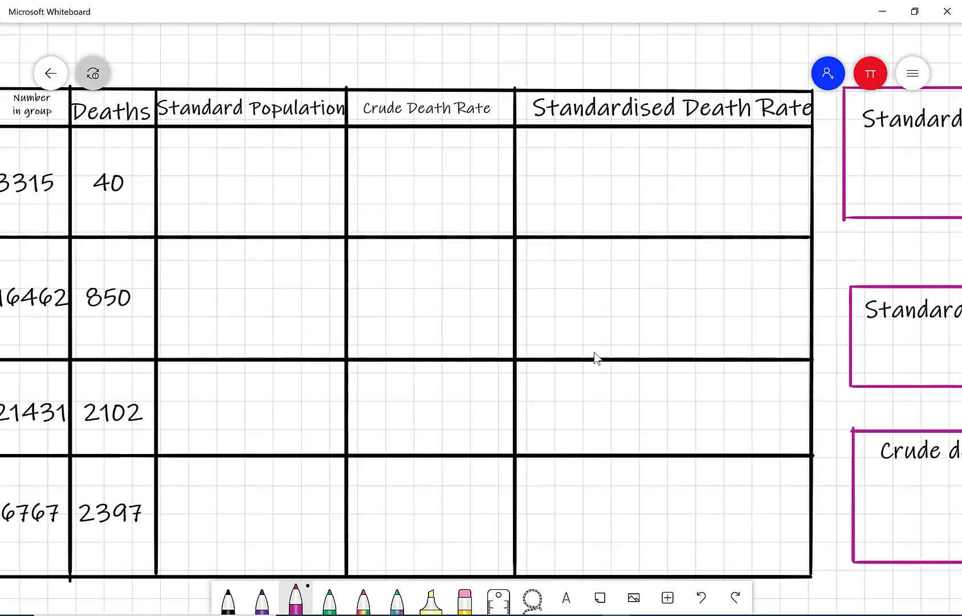
scroll(594, 353, "left", 3)
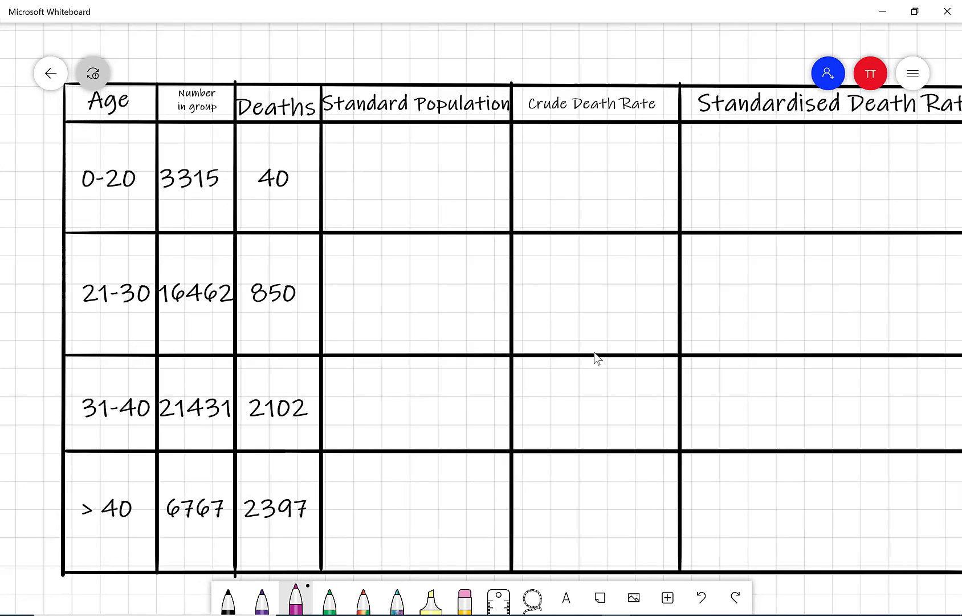
scroll(593, 354, "right", 1)
scroll(594, 354, "up", 1)
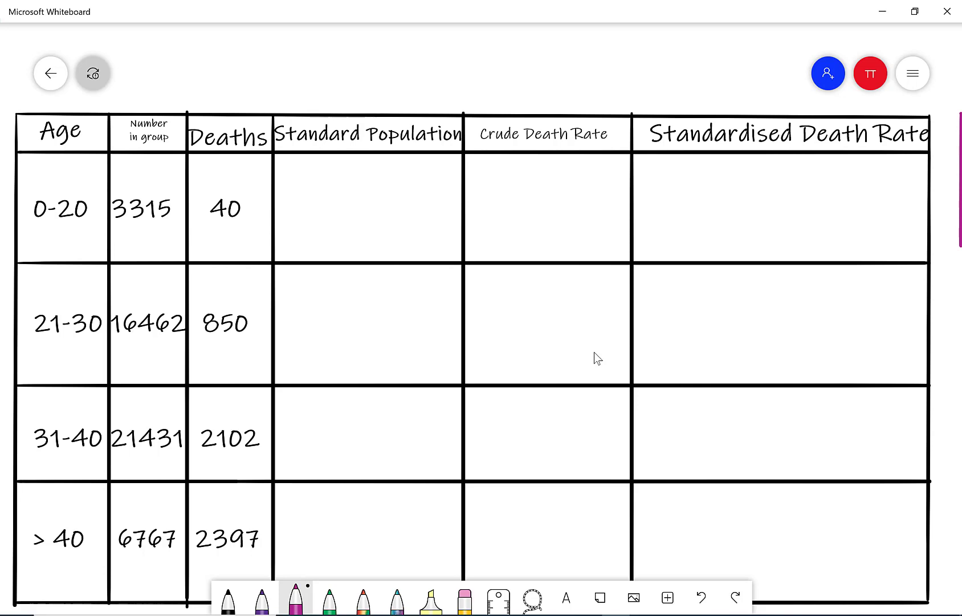
mouse_move(193, 37)
left_mouse_down()
mouse_move(172, 72)
mouse_move(226, 38)
mouse_move(248, 45)
mouse_move(266, 73)
mouse_move(336, 63)
left_mouse_up()
mouse_move(354, 57)
left_mouse_down()
mouse_move(330, 100)
mouse_move(354, 68)
mouse_move(391, 67)
left_mouse_up()
left_click(378, 57)
Finish the word 'population' and add an equals sign after it
mouse_move(390, 64)
left_mouse_down()
mouse_move(428, 67)
mouse_move(465, 29)
left_mouse_up()
mouse_move(440, 64)
left_mouse_down()
mouse_move(463, 30)
mouse_move(470, 69)
left_mouse_up()
left_click_drag(462, 57, 493, 57)
mouse_move(429, 49)
left_mouse_down()
mouse_move(480, 44)
mouse_move(525, 55)
left_mouse_up()
left_click_drag(507, 67, 525, 66)
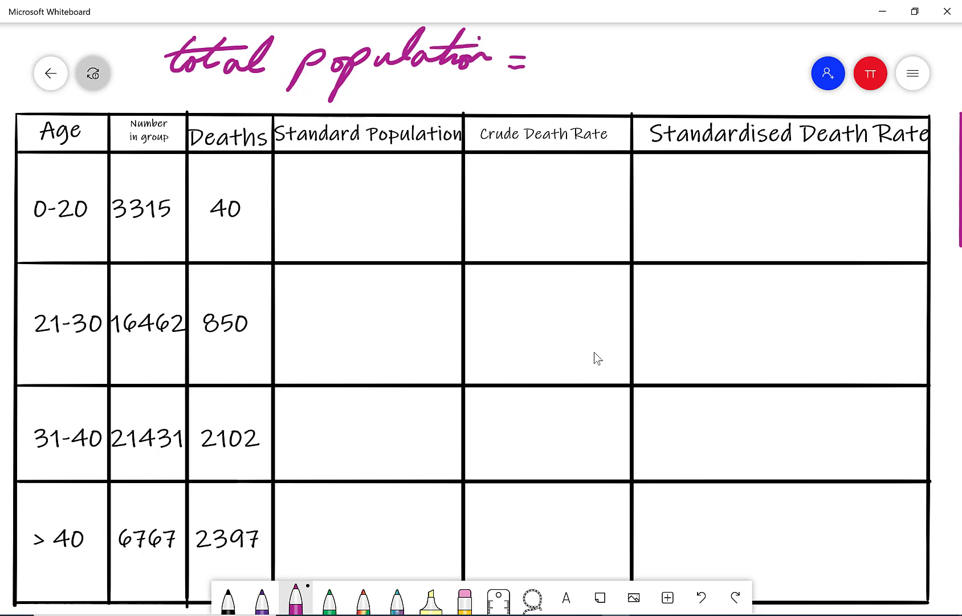
In the calculator emulator, enter the sum 3315+16462+21431
key("alt+Tab")
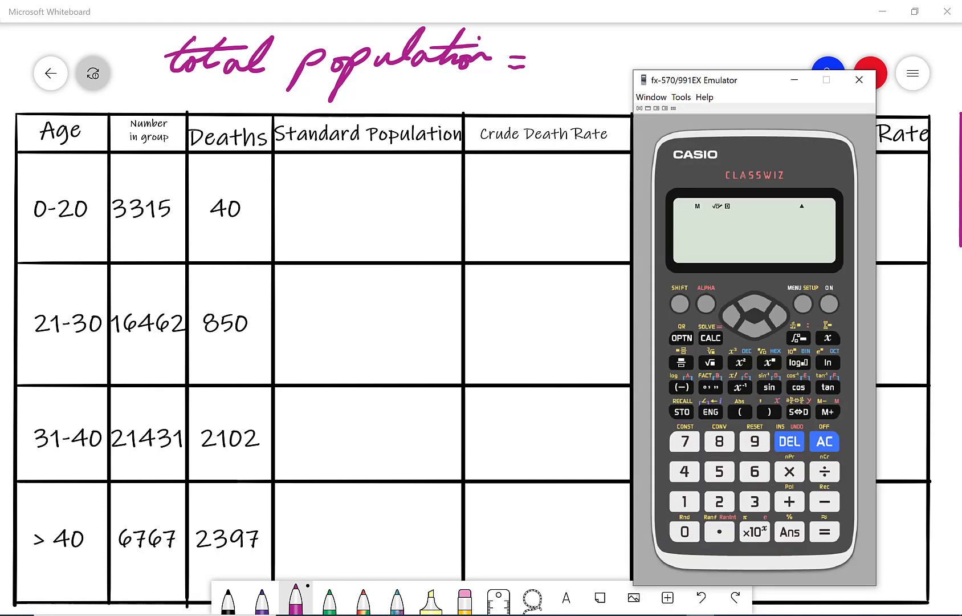
type("3315+1")
left_click(754, 472)
left_click(684, 472)
left_click(754, 472)
left_click(720, 502)
left_click(782, 502)
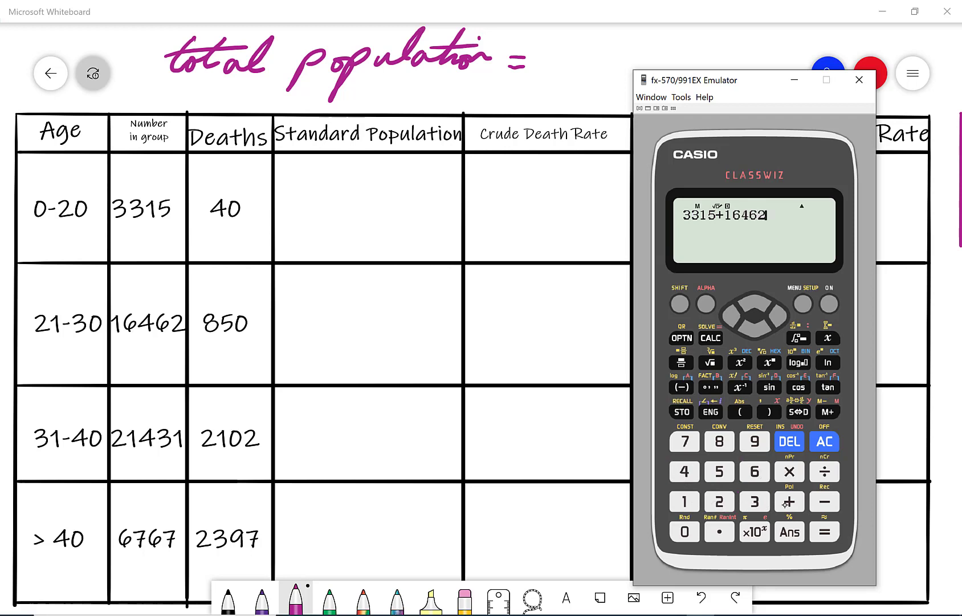
left_click(719, 502)
left_click(684, 502)
left_click(684, 472)
left_click(754, 502)
left_click(684, 501)
Add 6767 and evaluate the total, 47975
left_click(786, 501)
left_click(754, 472)
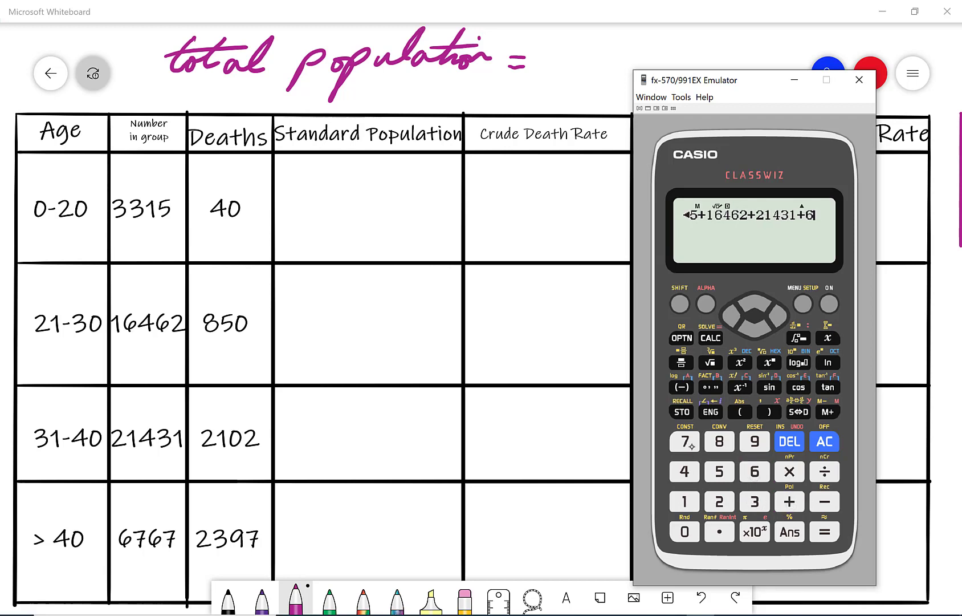
left_click(685, 441)
left_click(754, 472)
left_click(686, 442)
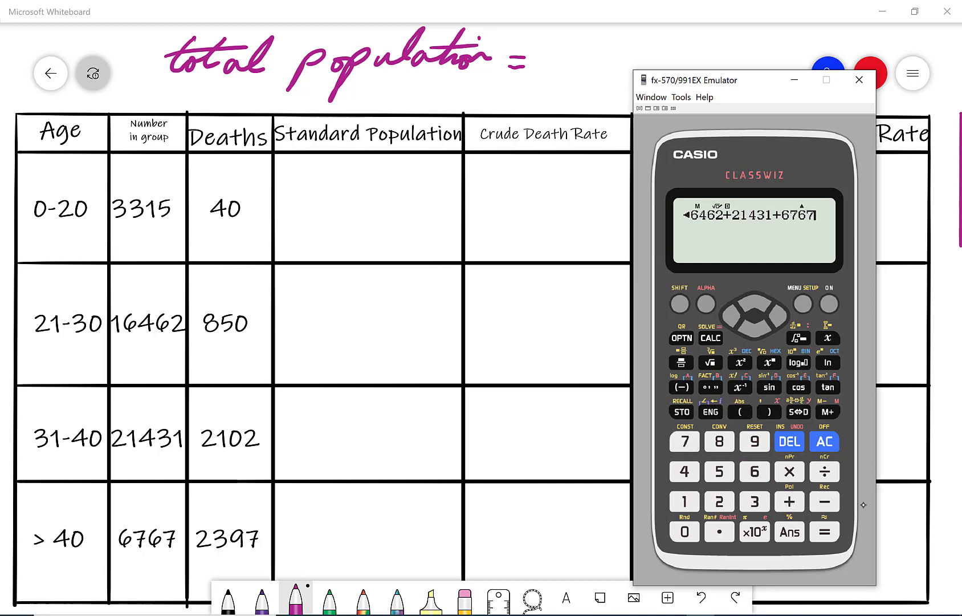
left_click(826, 532)
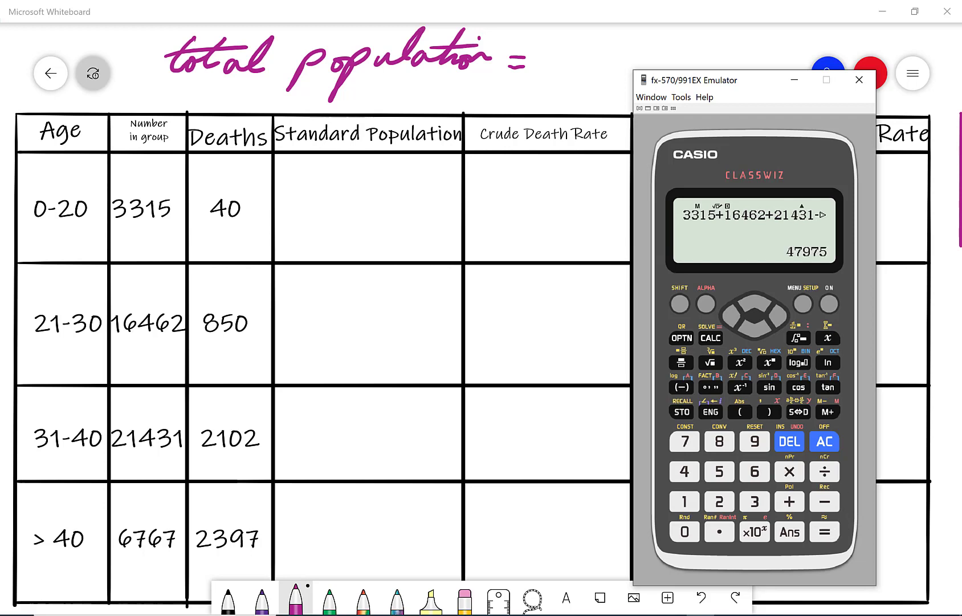
Handwrite 47975 after 'total population =' on the whiteboard
mouse_move(546, 41)
left_mouse_down()
mouse_move(567, 56)
mouse_move(539, 70)
mouse_move(566, 50)
mouse_move(579, 72)
mouse_move(625, 43)
mouse_move(619, 71)
mouse_move(658, 48)
mouse_move(644, 74)
mouse_move(669, 54)
left_mouse_up()
left_click_drag(683, 46, 715, 42)
left_click_drag(685, 47, 680, 67)
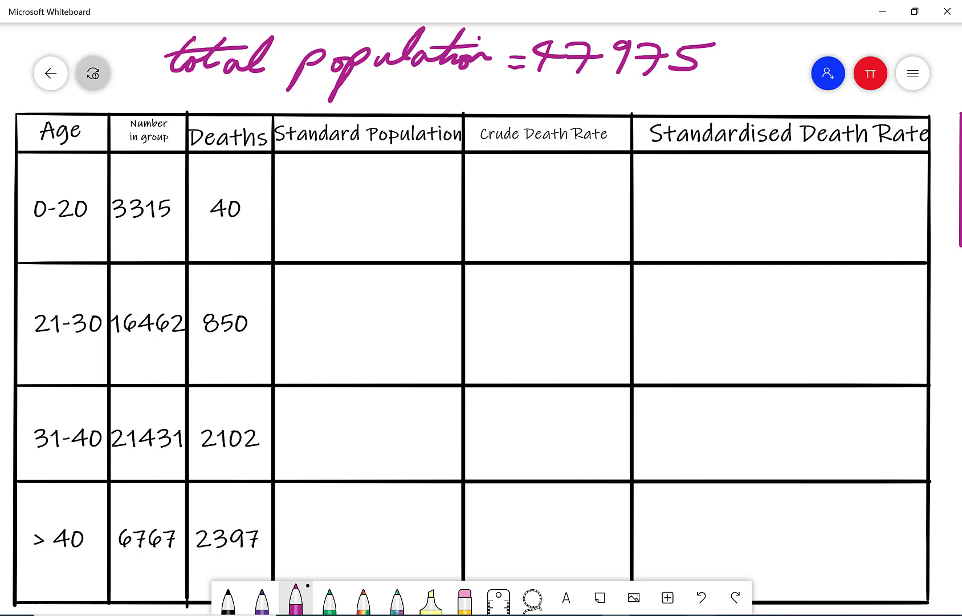
Clear the calculator with AC and minimize it
key("alt+Tab")
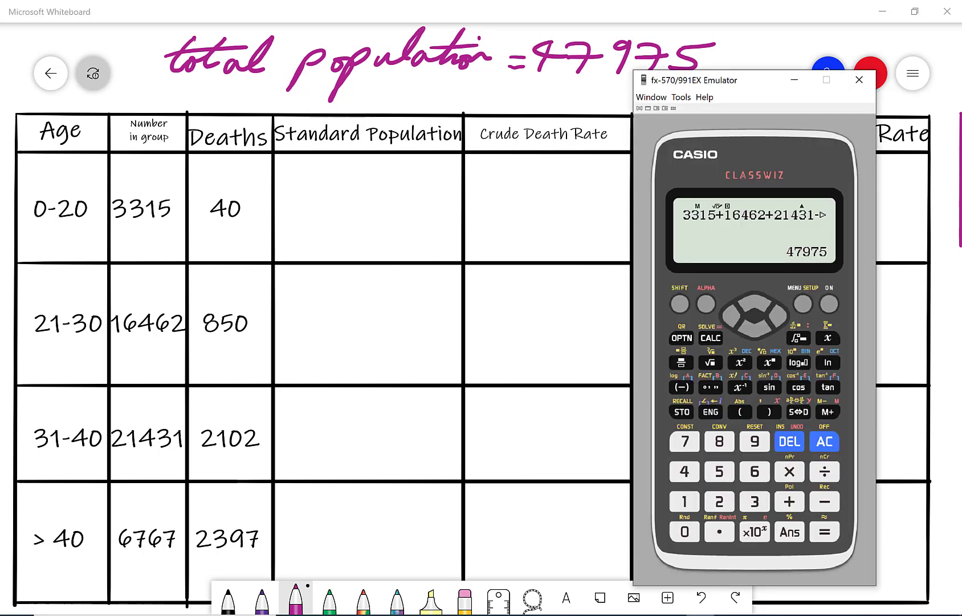
left_click(824, 441)
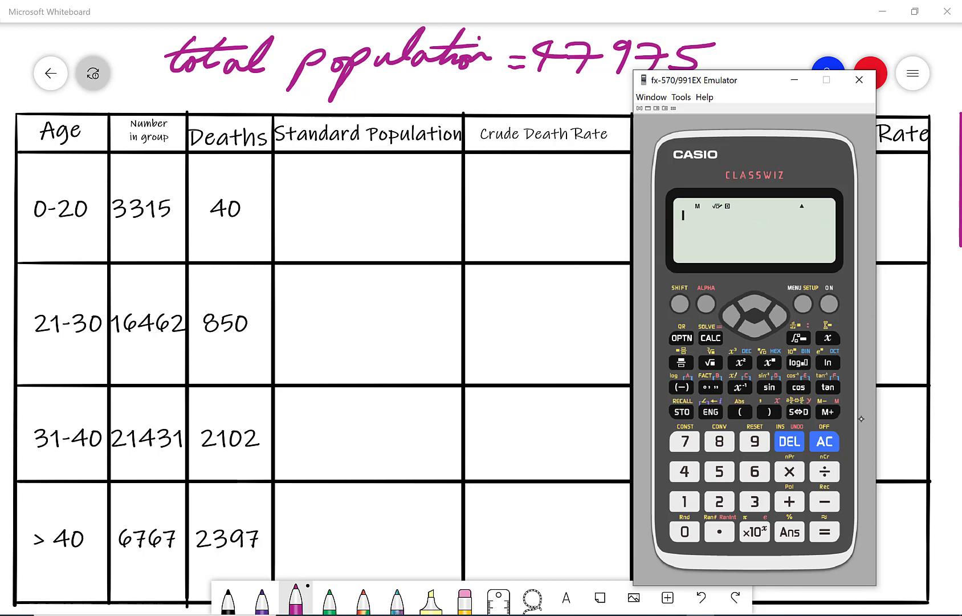
left_click(792, 83)
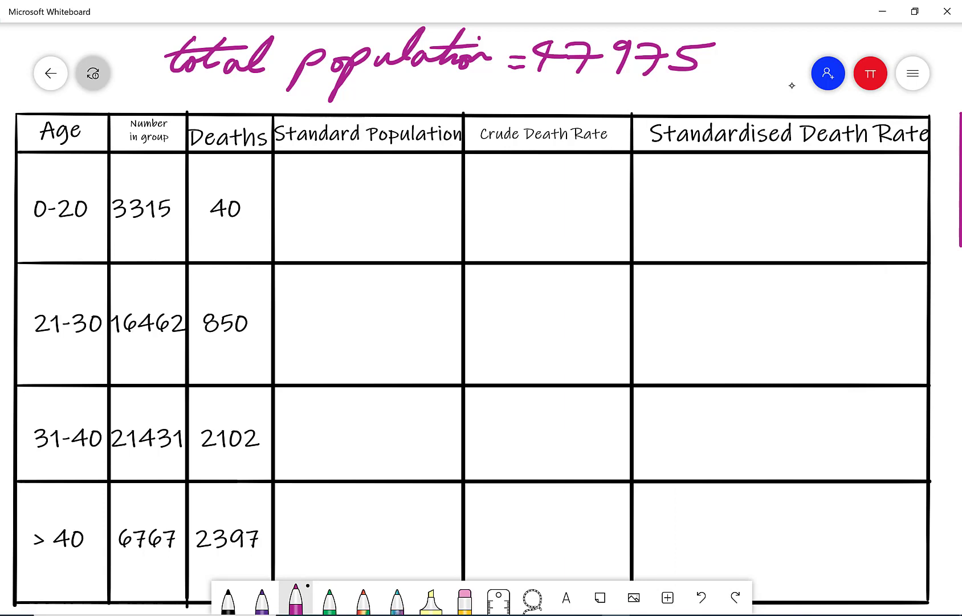
Write the fraction 3315/47975 in the 0-20 Standard Population cell
mouse_move(283, 164)
left_mouse_down()
mouse_move(294, 173)
mouse_move(278, 185)
left_mouse_up()
mouse_move(302, 163)
left_mouse_down()
mouse_move(316, 167)
mouse_move(304, 184)
mouse_move(324, 186)
left_mouse_up()
mouse_move(338, 168)
left_mouse_down()
mouse_move(358, 166)
mouse_move(330, 186)
left_mouse_up()
left_click_drag(275, 208, 361, 194)
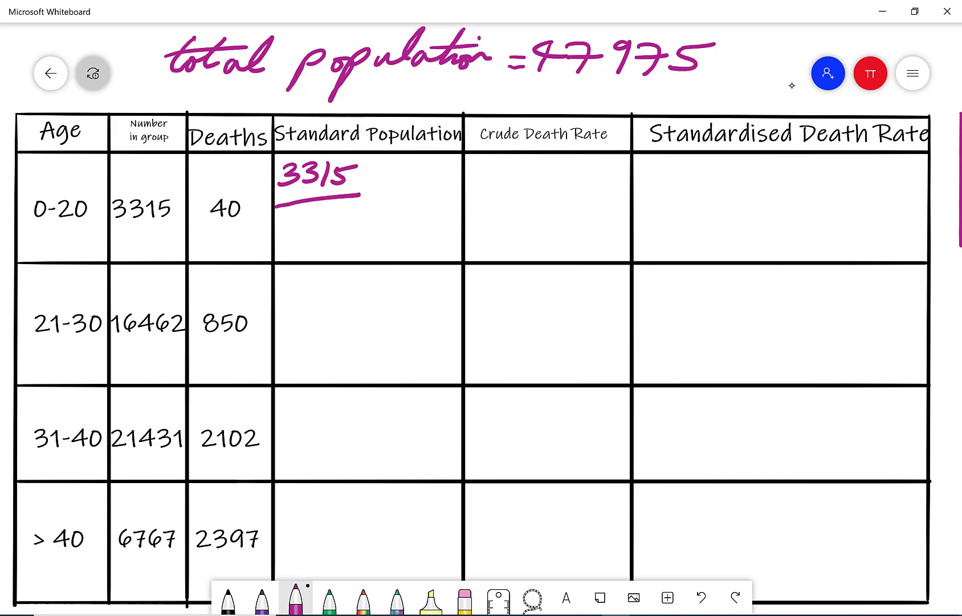
left_click_drag(284, 213, 295, 220)
mouse_move(280, 215)
left_mouse_down()
mouse_move(276, 230)
mouse_move(297, 231)
mouse_move(319, 208)
mouse_move(317, 228)
left_mouse_up()
mouse_move(330, 209)
left_mouse_down()
mouse_move(333, 228)
mouse_move(370, 202)
left_mouse_up()
left_click_drag(349, 207, 342, 226)
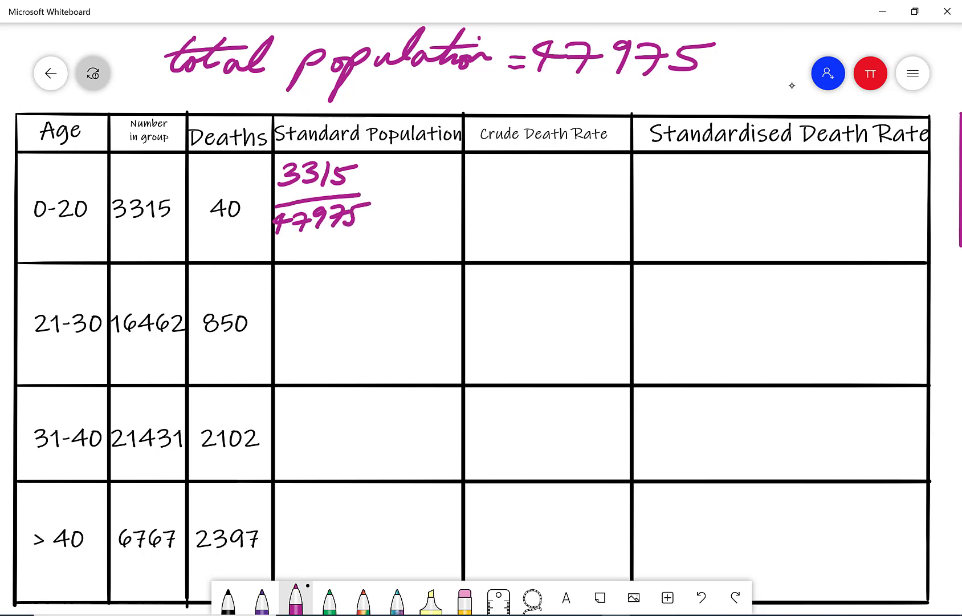
Add ×1000 beside the fraction and an equals sign below, then return to the calculator
mouse_move(374, 174)
left_mouse_down()
mouse_move(387, 188)
mouse_move(375, 188)
left_mouse_up()
mouse_move(399, 169)
left_mouse_down()
mouse_move(394, 189)
mouse_move(426, 173)
left_mouse_up()
mouse_move(446, 175)
left_mouse_down()
mouse_move(443, 188)
mouse_move(451, 176)
left_mouse_up()
left_click_drag(280, 252, 302, 256)
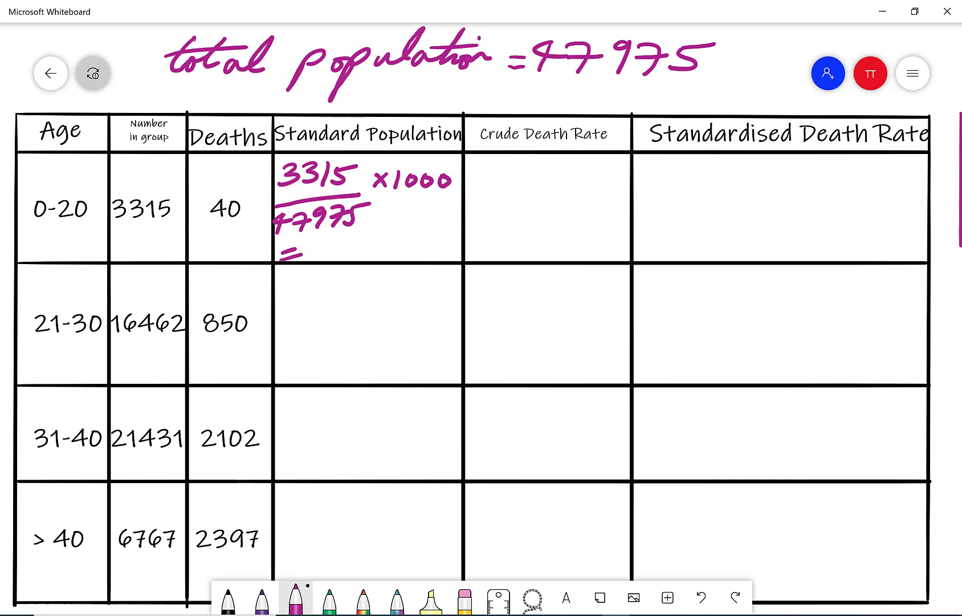
key("alt+Tab")
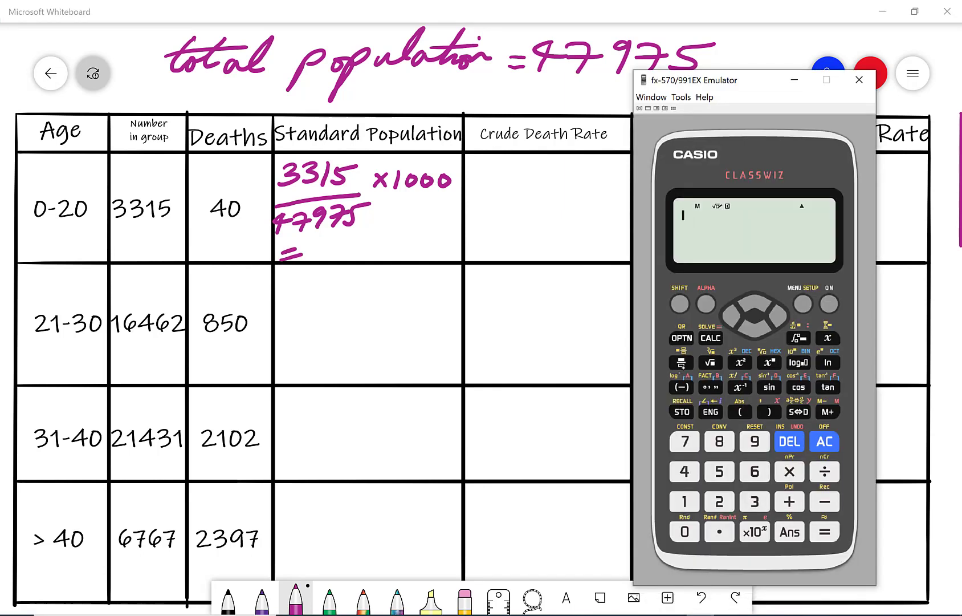
Enter the fraction 3315/47975 on the calculator
left_click(681, 361)
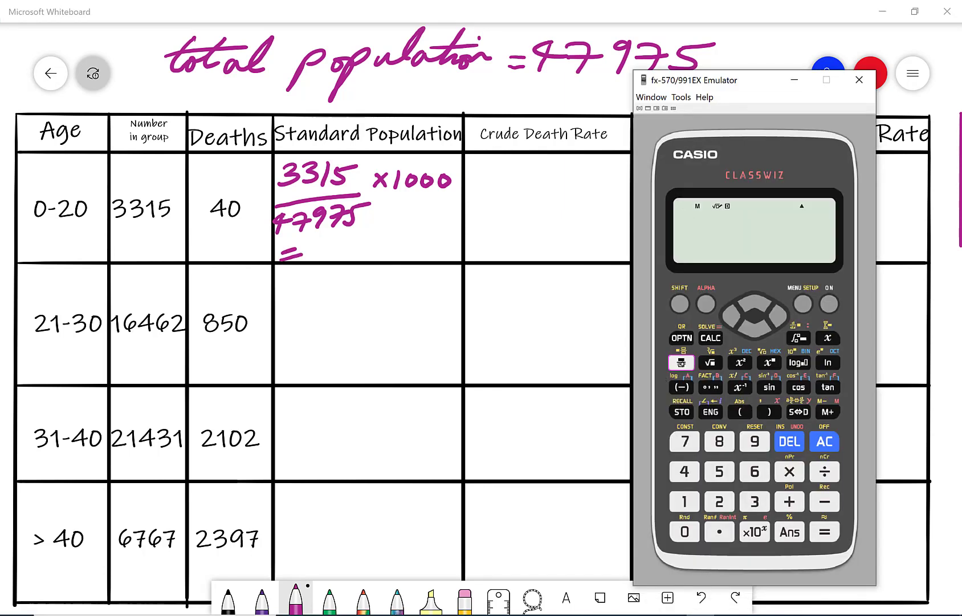
left_click(755, 502)
left_click(754, 501)
left_click(685, 501)
left_click(719, 471)
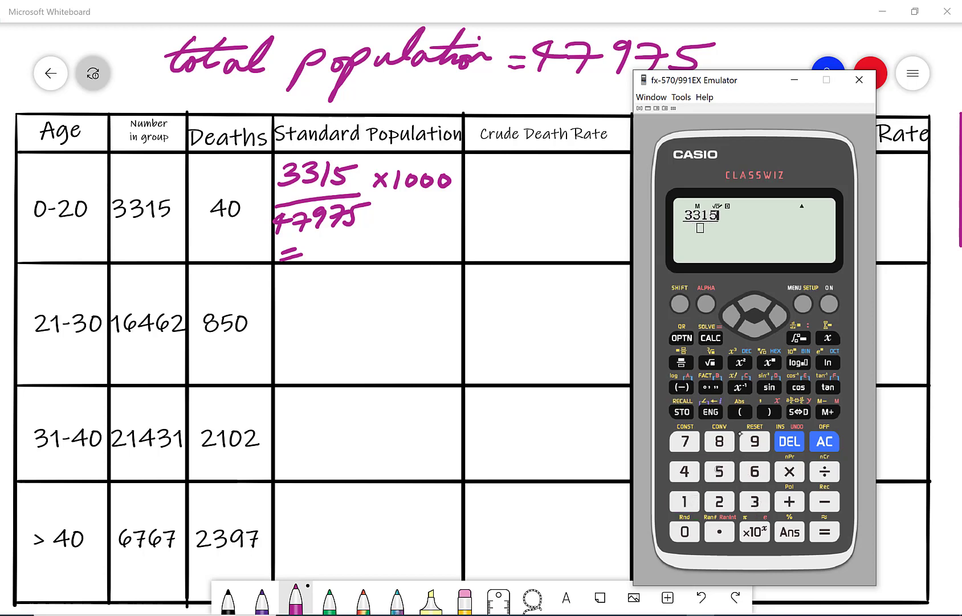
left_click(755, 331)
left_click(687, 474)
left_click(692, 440)
left_click(753, 443)
left_click(690, 442)
left_click(723, 473)
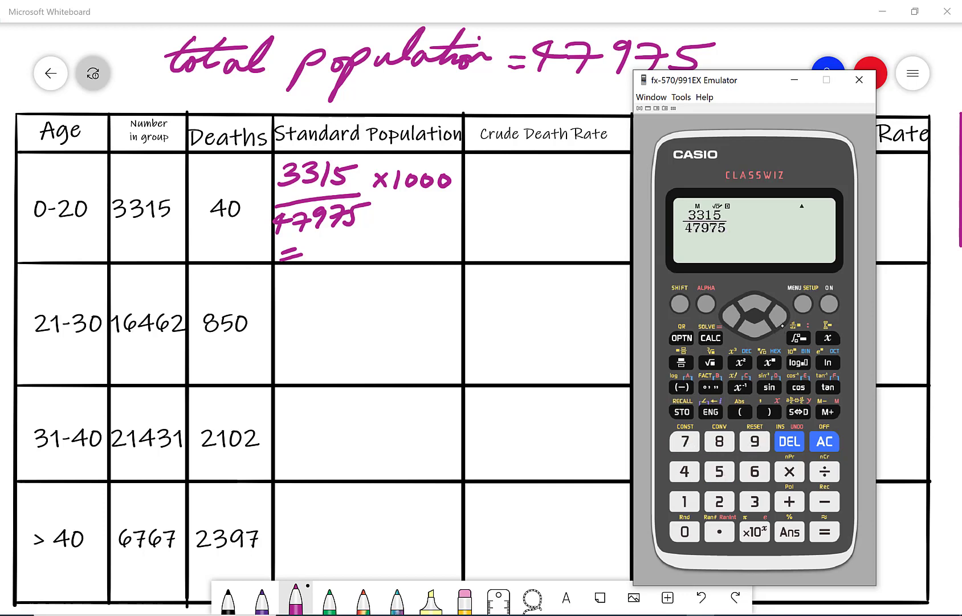
Multiply by 1000 to get 69.0984888 and write 69.10 in the 0-20 cell
left_click(782, 318)
left_click(791, 474)
left_click(686, 501)
left_click(690, 535)
left_click(690, 535)
left_click(690, 536)
left_click(829, 536)
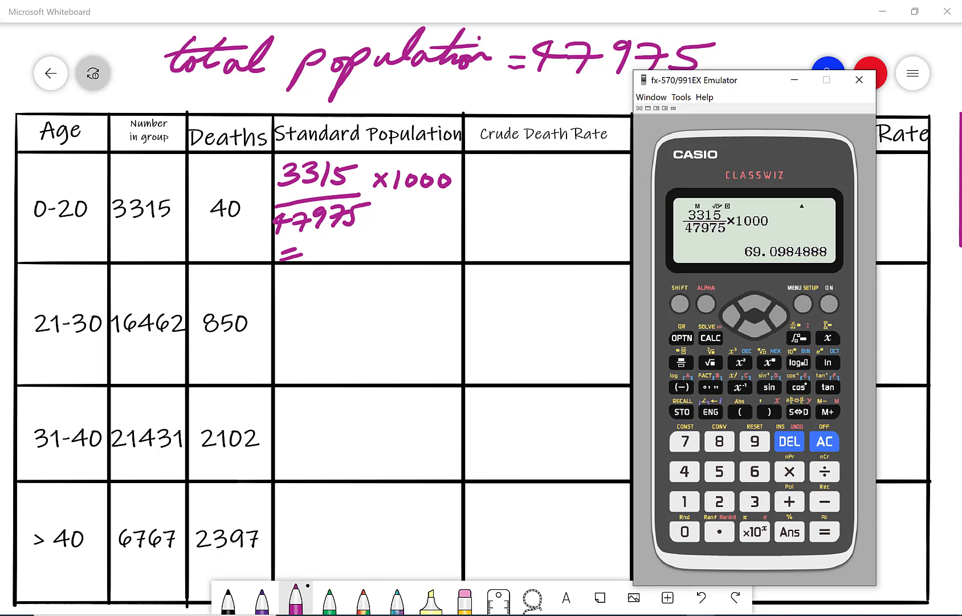
mouse_move(335, 246)
left_mouse_down()
mouse_move(360, 240)
mouse_move(355, 260)
mouse_move(382, 244)
mouse_move(379, 261)
mouse_move(407, 242)
left_mouse_up()
left_click(368, 255)
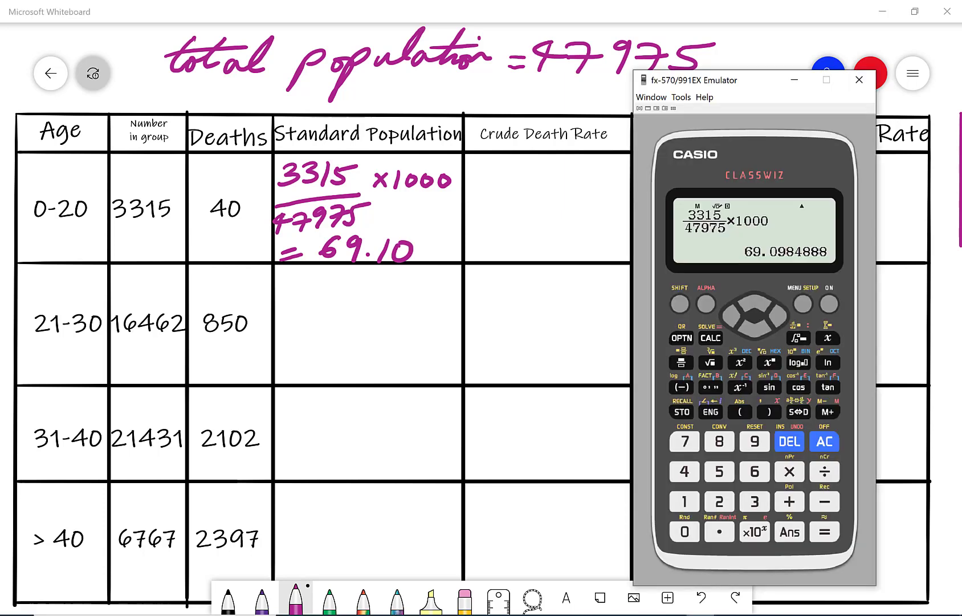
Write 16462/47975 ×1000 in the 21-30 Standard Population cell
key("alt+Tab")
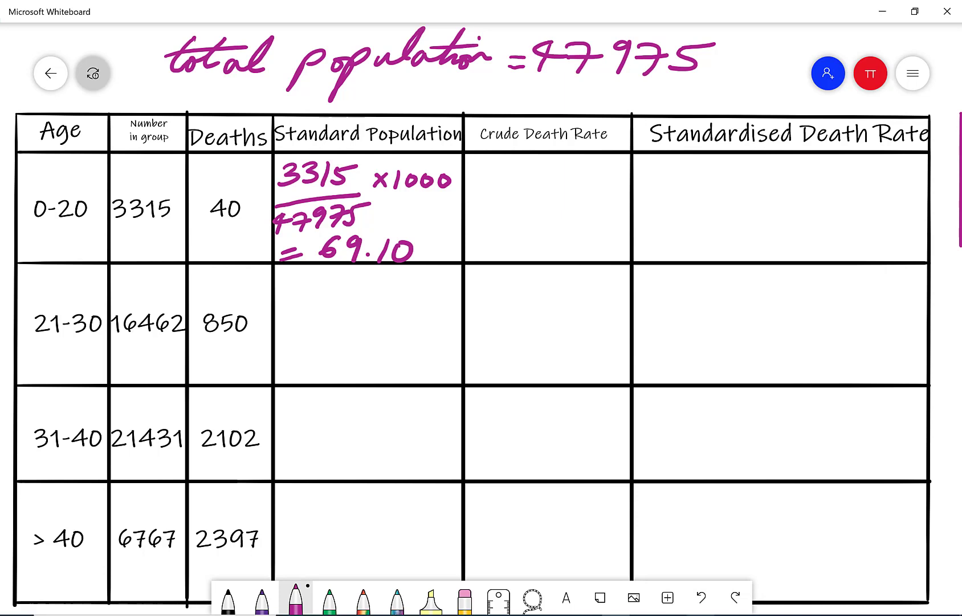
mouse_move(287, 275)
left_mouse_down()
mouse_move(279, 297)
mouse_move(369, 291)
left_mouse_up()
left_click_drag(277, 304, 375, 293)
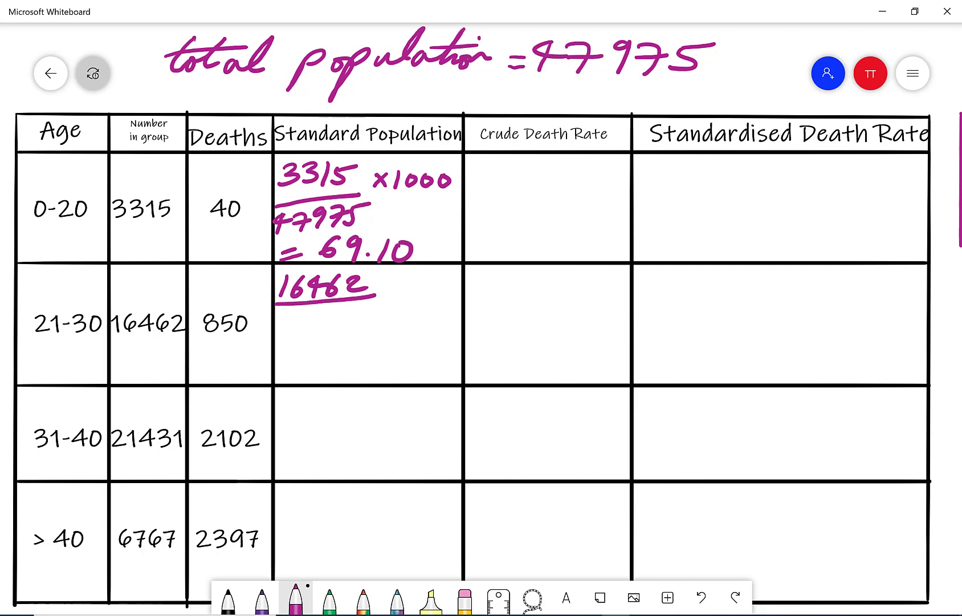
mouse_move(284, 312)
left_mouse_down()
mouse_move(300, 323)
mouse_move(281, 332)
mouse_move(314, 310)
mouse_move(302, 333)
left_mouse_up()
mouse_move(295, 321)
left_mouse_down()
mouse_move(314, 318)
mouse_move(319, 334)
mouse_move(336, 334)
mouse_move(344, 317)
left_mouse_up()
mouse_move(352, 313)
left_mouse_down()
mouse_move(373, 307)
mouse_move(343, 329)
left_mouse_up()
left_click_drag(386, 279, 403, 295)
mouse_move(403, 278)
left_mouse_down()
mouse_move(386, 294)
mouse_move(412, 296)
left_mouse_up()
left_click_drag(428, 280, 454, 280)
Write 21431/47975 ×1000 in the 31-40 Standard Population cell
mouse_move(278, 395)
left_mouse_down()
mouse_move(293, 409)
mouse_move(325, 398)
mouse_move(311, 407)
left_mouse_up()
mouse_move(324, 389)
left_mouse_down()
mouse_move(336, 392)
mouse_move(319, 410)
left_mouse_up()
left_click_drag(346, 385, 336, 410)
mouse_move(271, 423)
left_mouse_down()
mouse_move(352, 416)
mouse_move(274, 438)
left_mouse_up()
mouse_move(275, 438)
left_mouse_down()
mouse_move(278, 450)
mouse_move(301, 430)
left_mouse_up()
mouse_move(310, 430)
left_mouse_down()
mouse_move(300, 453)
mouse_move(308, 435)
left_mouse_up()
mouse_move(318, 436)
left_mouse_down()
mouse_move(326, 429)
mouse_move(315, 453)
left_mouse_up()
mouse_move(328, 434)
left_mouse_down()
mouse_move(342, 431)
mouse_move(326, 453)
left_mouse_up()
mouse_move(351, 432)
left_mouse_down()
mouse_move(367, 423)
mouse_move(344, 449)
left_mouse_up()
left_click_drag(354, 395, 372, 415)
mouse_move(372, 399)
left_mouse_down()
mouse_move(355, 417)
mouse_move(380, 414)
left_mouse_up()
mouse_move(396, 398)
left_mouse_down()
mouse_move(390, 412)
mouse_move(397, 399)
left_mouse_up()
left_click_drag(415, 399, 432, 399)
Write 6767/47975 ×1000 in the >40 Standard Population cell
mouse_move(290, 480)
left_mouse_down()
mouse_move(279, 496)
mouse_move(303, 509)
left_mouse_up()
mouse_move(346, 476)
left_mouse_down()
mouse_move(337, 493)
mouse_move(350, 509)
left_mouse_up()
left_click_drag(349, 496, 376, 493)
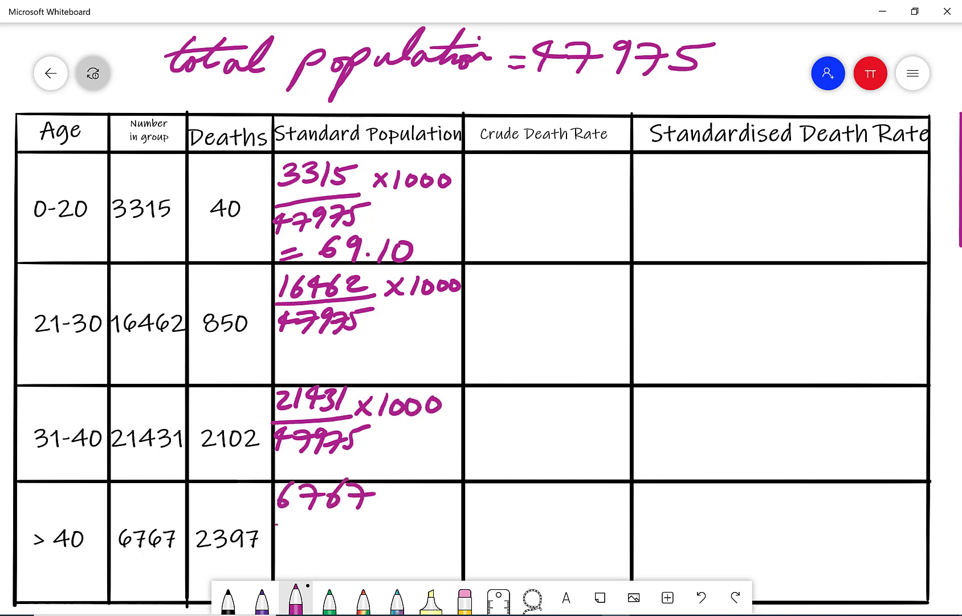
mouse_move(268, 522)
left_mouse_down()
mouse_move(370, 510)
mouse_move(285, 552)
left_mouse_up()
mouse_move(303, 526)
left_mouse_down()
mouse_move(313, 524)
mouse_move(310, 549)
left_mouse_up()
mouse_move(306, 536)
left_mouse_down()
mouse_move(338, 525)
mouse_move(332, 552)
left_mouse_up()
mouse_move(352, 525)
left_mouse_down()
mouse_move(365, 522)
mouse_move(356, 548)
left_mouse_up()
mouse_move(371, 529)
left_mouse_down()
mouse_move(367, 536)
mouse_move(397, 519)
left_mouse_up()
left_click_drag(371, 527, 365, 545)
mouse_move(389, 499)
left_mouse_down()
mouse_move(377, 515)
mouse_move(394, 512)
left_mouse_up()
mouse_move(414, 490)
left_mouse_down()
mouse_move(407, 513)
mouse_move(424, 497)
left_mouse_up()
left_click_drag(440, 495, 454, 495)
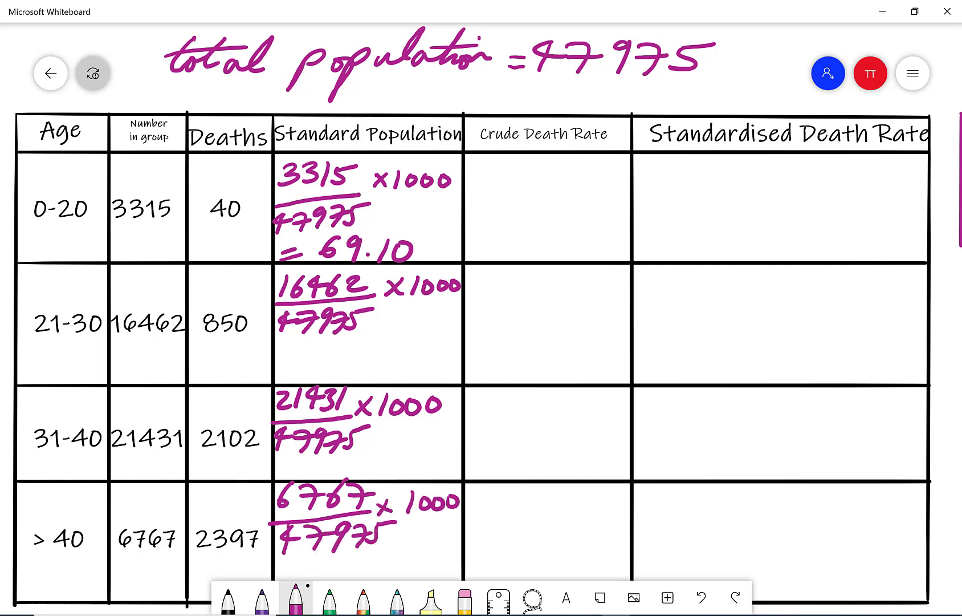
Draw equals signs under the 21-30, 31-40 and >40 fractions
mouse_move(279, 357)
left_mouse_down()
mouse_move(297, 355)
mouse_move(296, 367)
left_mouse_up()
mouse_move(275, 461)
left_mouse_down()
mouse_move(292, 460)
mouse_move(294, 472)
left_mouse_up()
left_click_drag(283, 562, 304, 569)
In the calculator emulator, delete the previous numerator from the death-rate expression
key("alt+Tab")
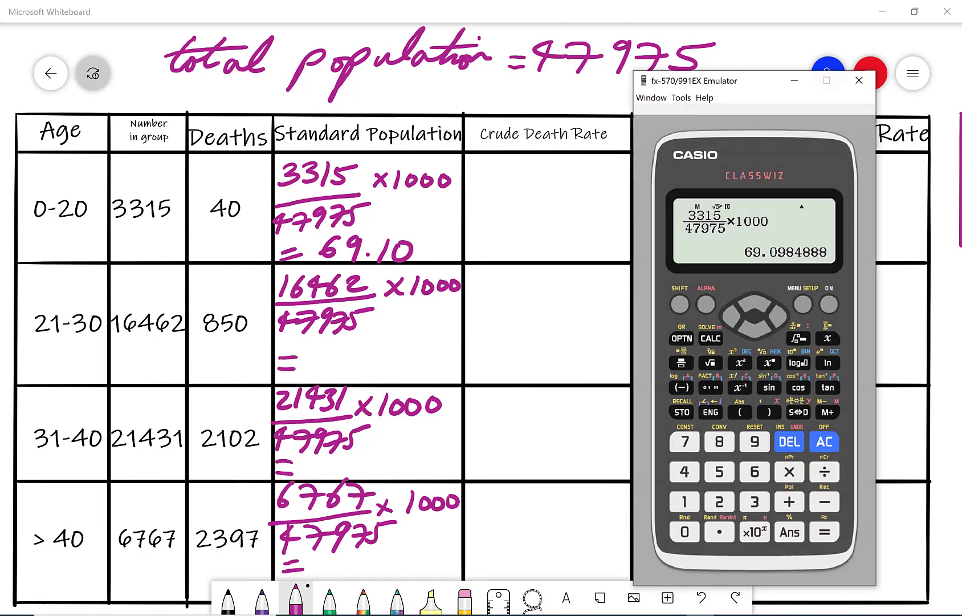
left_click(733, 318)
left_click(733, 318)
left_click(733, 319)
left_click(734, 318)
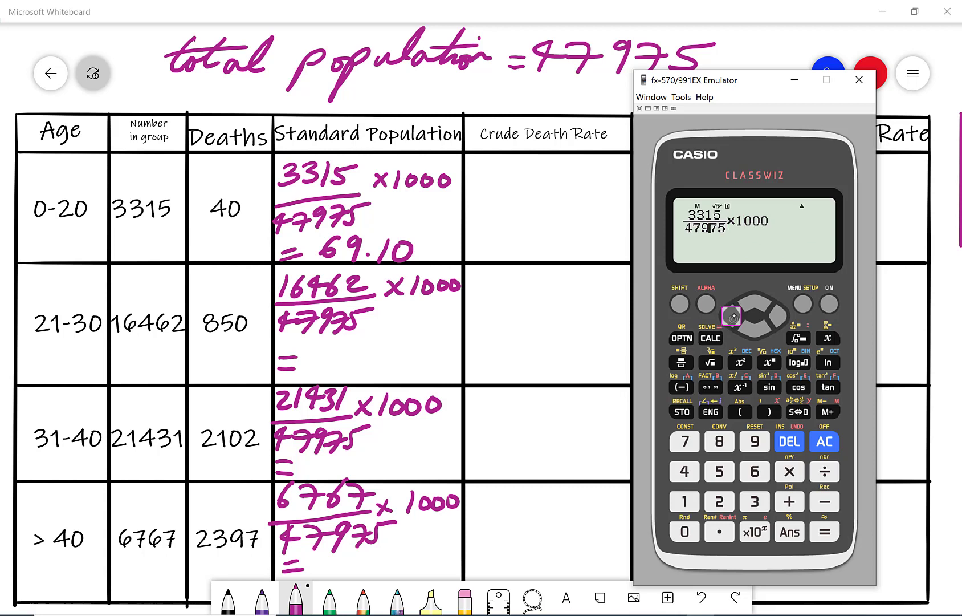
left_click(734, 318)
left_click(734, 317)
left_click(735, 317)
left_click(735, 316)
left_click(789, 441)
left_click(789, 441)
left_click(789, 441)
left_click(789, 441)
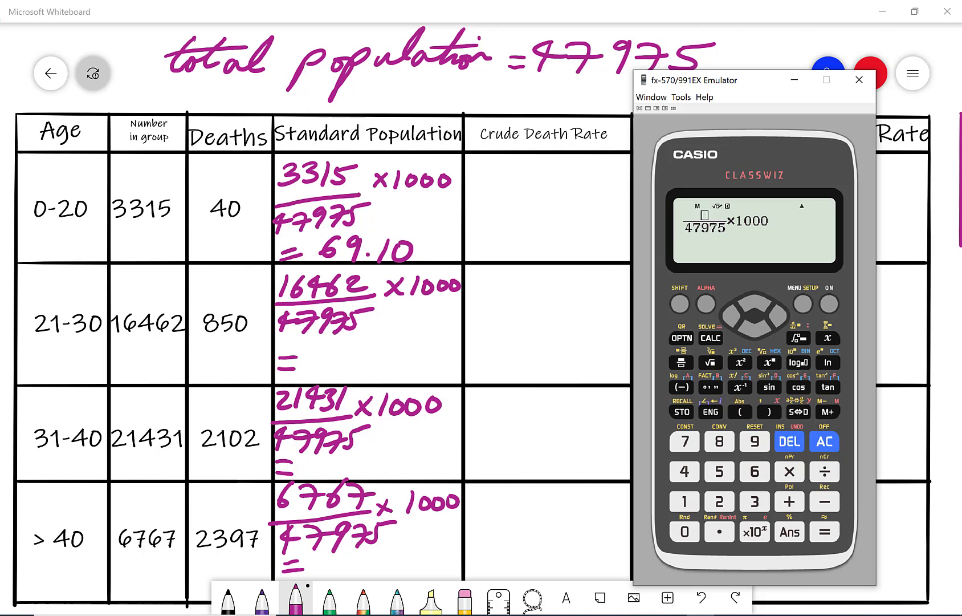
Enter 16462 as the numerator and evaluate 16462/47975×1000
left_click(685, 501)
left_click(753, 472)
left_click(684, 472)
left_click(754, 471)
left_click(717, 501)
left_click(831, 533)
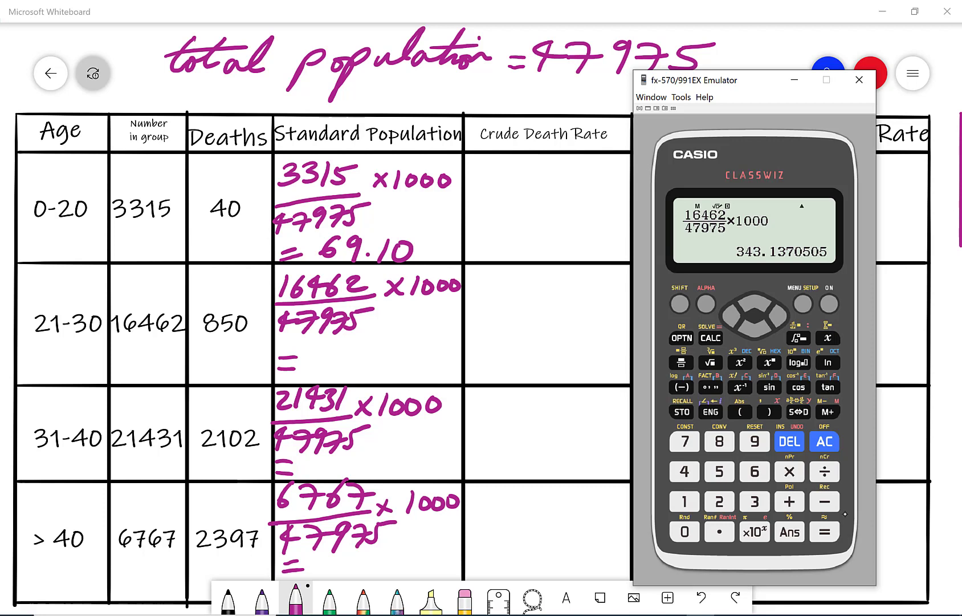
Write 343.14 after the equals sign in the 21-30 row
mouse_move(312, 351)
left_mouse_down()
mouse_move(326, 372)
mouse_move(308, 377)
left_mouse_up()
mouse_move(341, 349)
left_mouse_down()
mouse_move(338, 386)
mouse_move(356, 375)
left_mouse_up()
left_click(380, 371)
mouse_move(399, 345)
left_mouse_down()
mouse_move(393, 378)
mouse_move(432, 355)
mouse_move(416, 385)
left_mouse_up()
Back in the emulator, delete the 16462 numerator from the expression
key("alt+Tab")
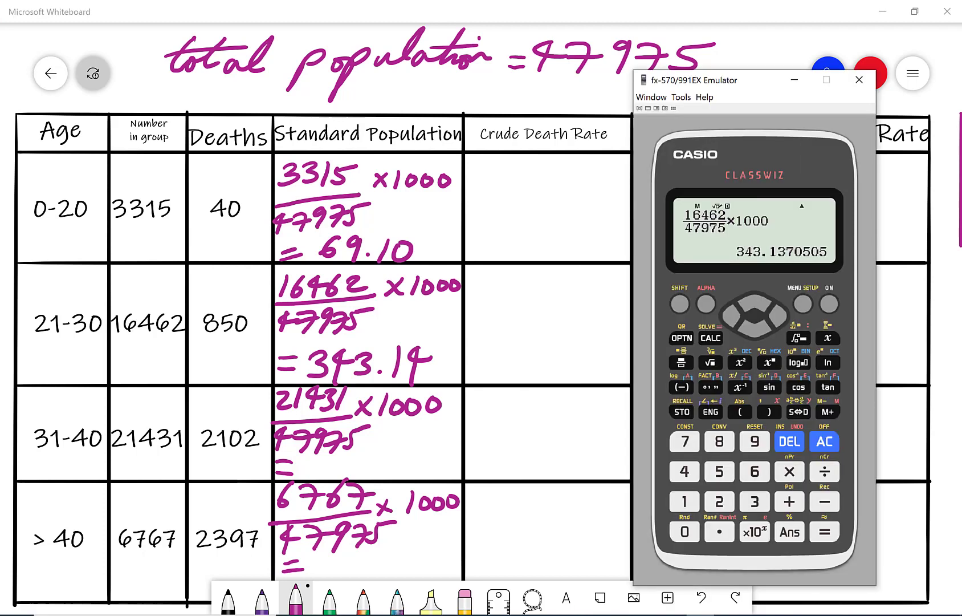
left_click(733, 320)
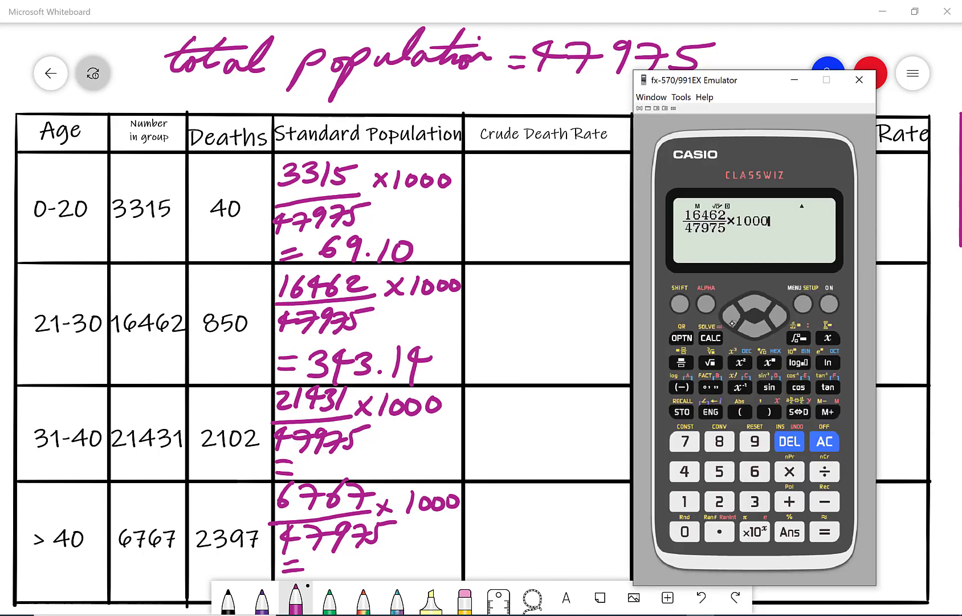
left_click(733, 320)
left_click(733, 321)
left_click(732, 321)
left_click(733, 320)
left_click(733, 320)
left_click(734, 320)
left_click(735, 320)
left_click(735, 320)
left_click(735, 319)
left_click(734, 320)
left_click(790, 442)
left_click(791, 442)
left_click(792, 440)
left_click(793, 439)
Enter 21431 as the numerator and evaluate 21431/47975×1000 to 446.7118291
left_click(719, 501)
left_click(684, 501)
left_click(685, 471)
left_click(755, 501)
left_click(685, 501)
left_click(824, 531)
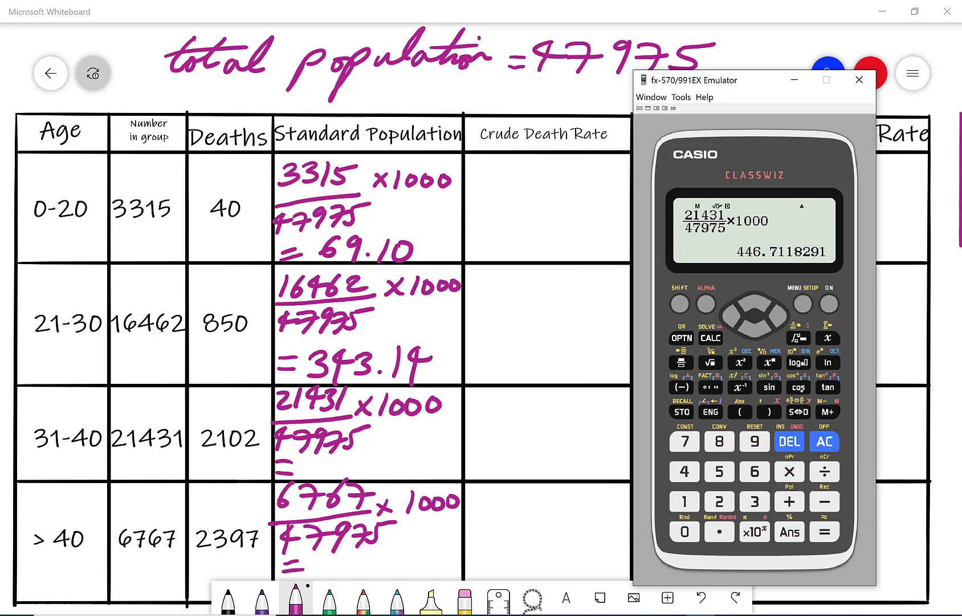
Write 446.71 after the equals sign in the 31-40 row
mouse_move(320, 456)
left_mouse_down()
mouse_move(338, 467)
mouse_move(321, 479)
left_mouse_up()
mouse_move(342, 454)
left_mouse_down()
mouse_move(339, 463)
mouse_move(359, 464)
left_mouse_up()
mouse_move(345, 457)
left_mouse_down()
mouse_move(342, 477)
mouse_move(393, 483)
mouse_move(397, 464)
left_mouse_up()
left_click_drag(417, 450, 417, 480)
In the emulator, delete the 21431 numerator from the expression
key("alt+Tab")
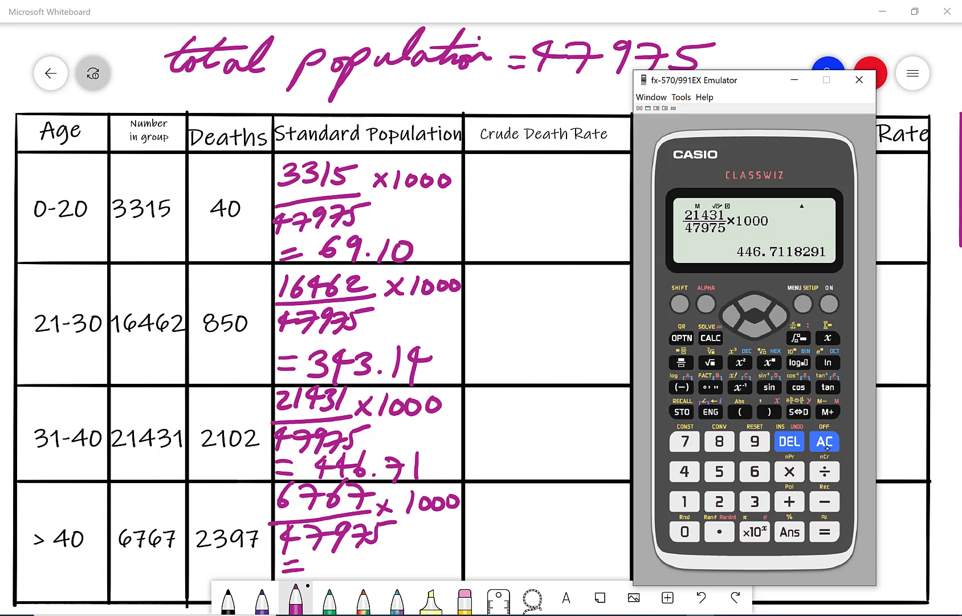
left_click(735, 325)
left_click(734, 324)
left_click(731, 323)
left_click(731, 323)
left_click(732, 323)
left_click(733, 322)
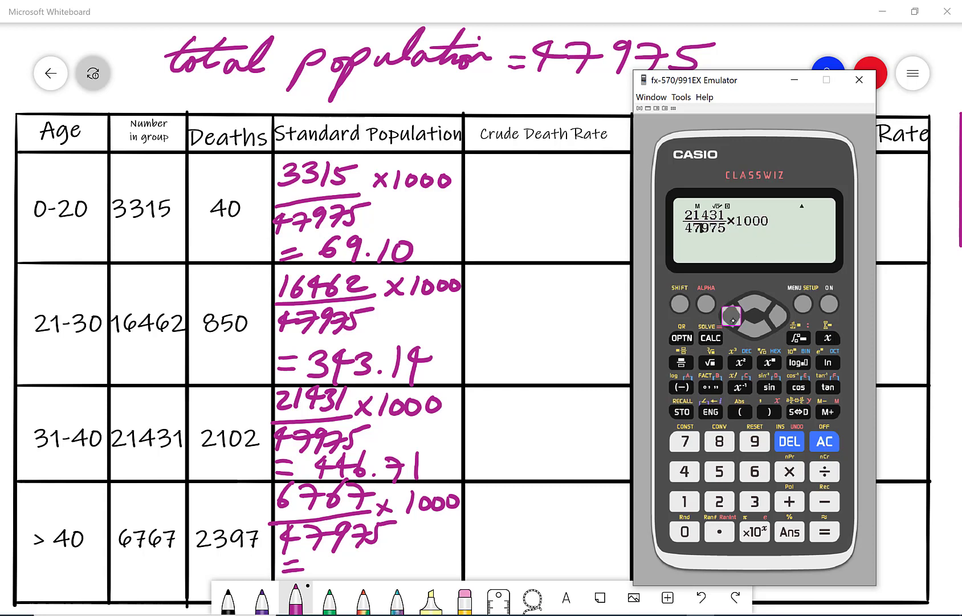
left_click(735, 321)
left_click(790, 440)
left_click(790, 441)
left_click(789, 441)
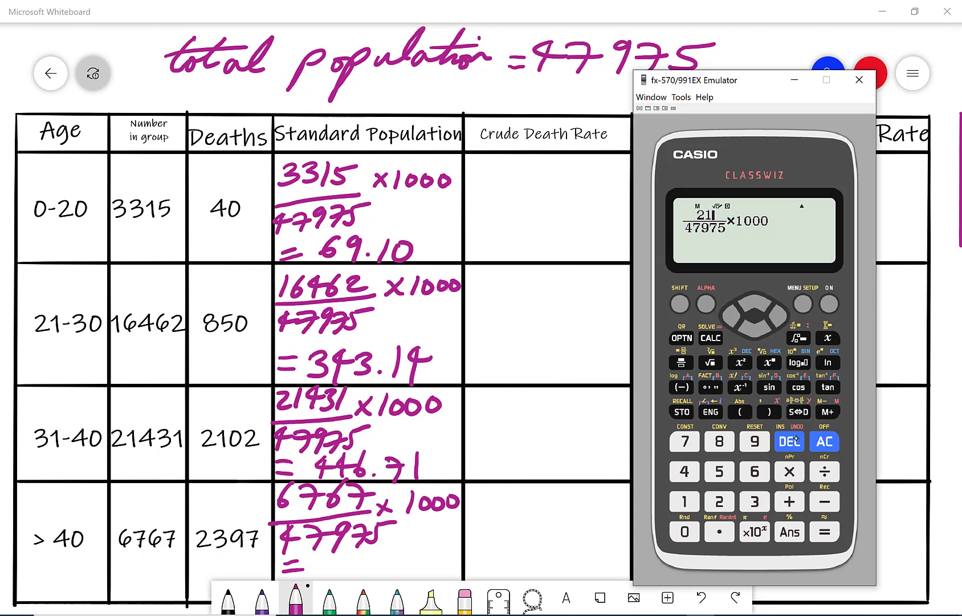
left_click(790, 441)
left_click(789, 440)
Evaluate 6767/47975×1000 as decimal 141.0526316 and write =141 in the >40 row
left_click(755, 471)
left_click(685, 441)
left_click(758, 471)
left_click(686, 441)
left_click(824, 532)
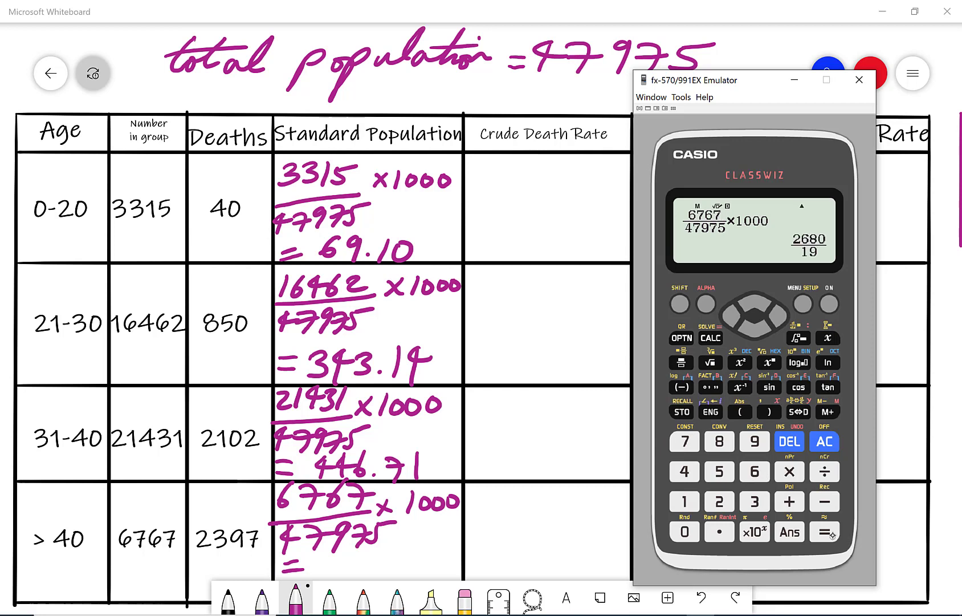
left_click(801, 413)
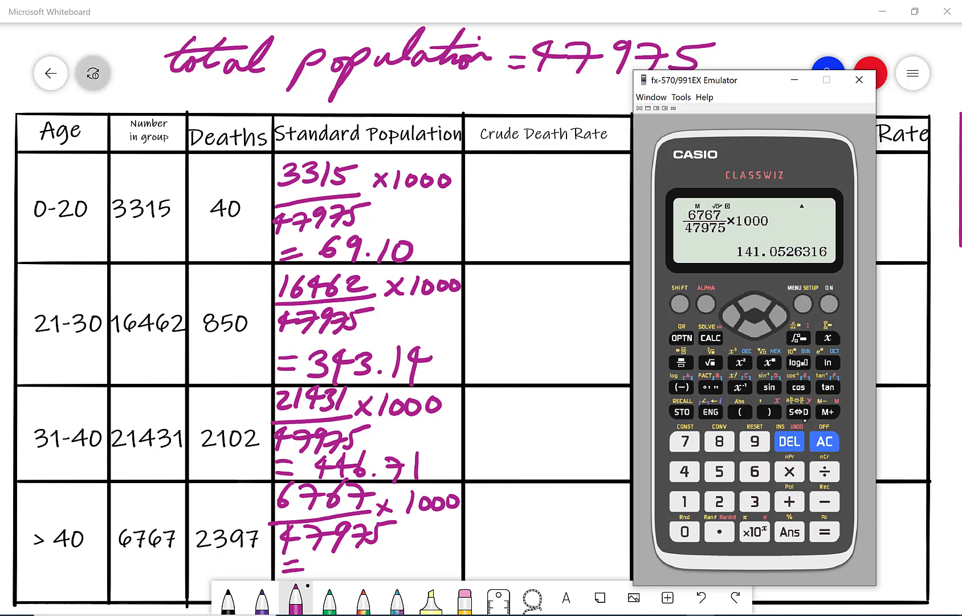
mouse_move(329, 557)
left_mouse_down()
mouse_move(324, 578)
mouse_move(354, 571)
mouse_move(342, 581)
mouse_move(365, 579)
left_mouse_up()
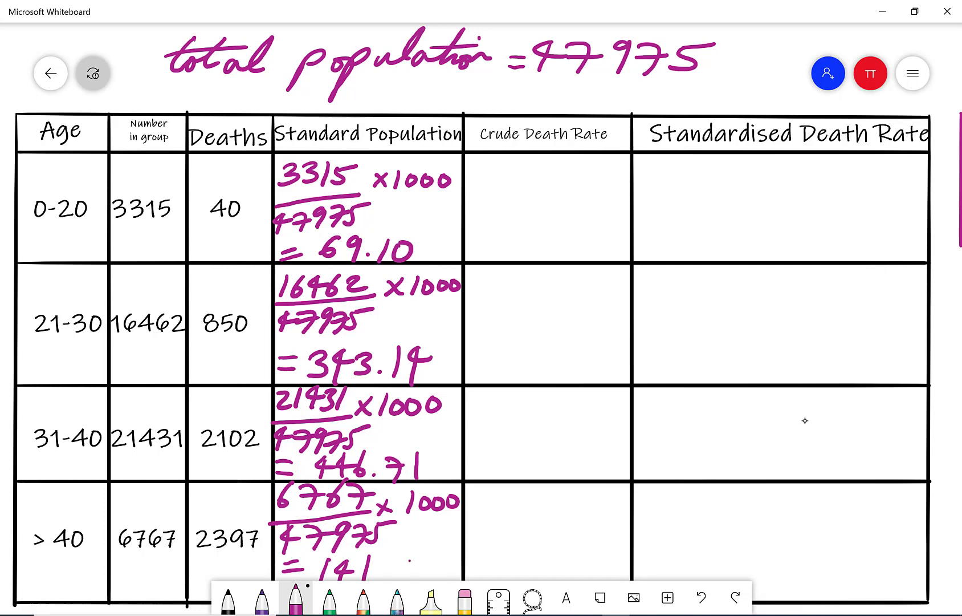
Add .05 after 141 so the >40 cell reads 141.05
scroll(805, 420, "down", 3)
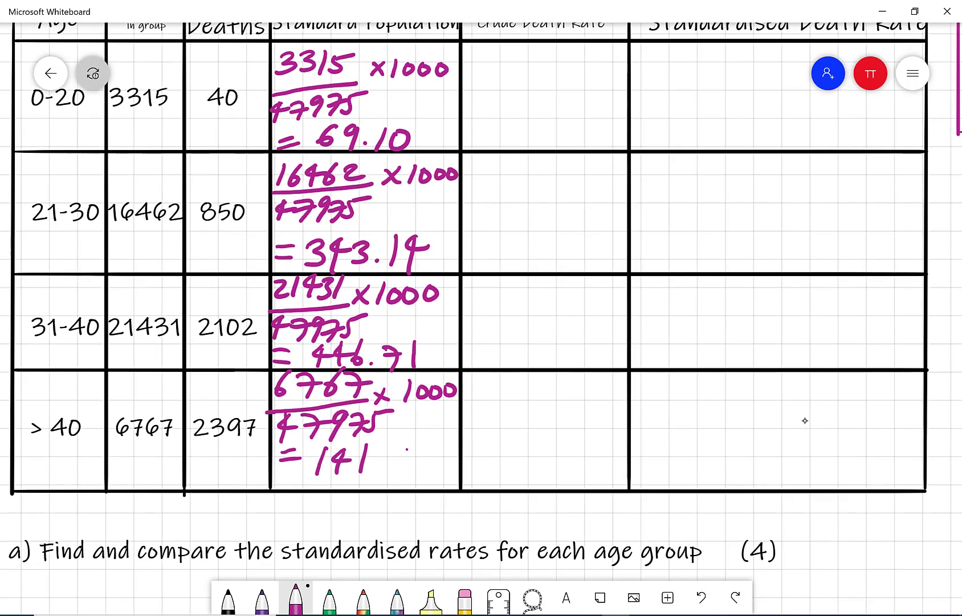
left_click(372, 473)
mouse_move(406, 451)
left_mouse_down()
mouse_move(460, 445)
mouse_move(418, 470)
left_mouse_up()
Clear the calculator with AC, minimize it, and scroll back up to the table
left_click(702, 545)
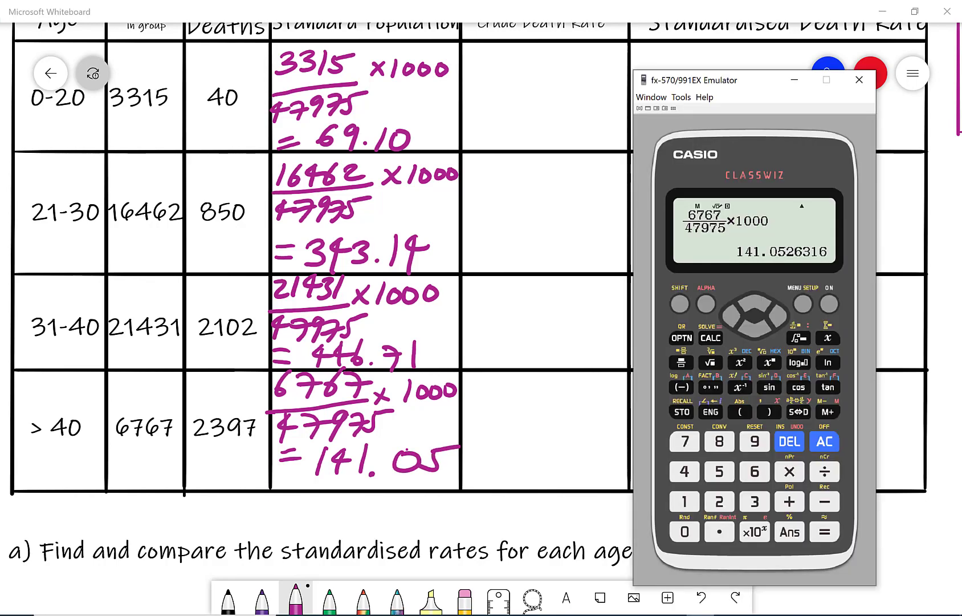
left_click(824, 441)
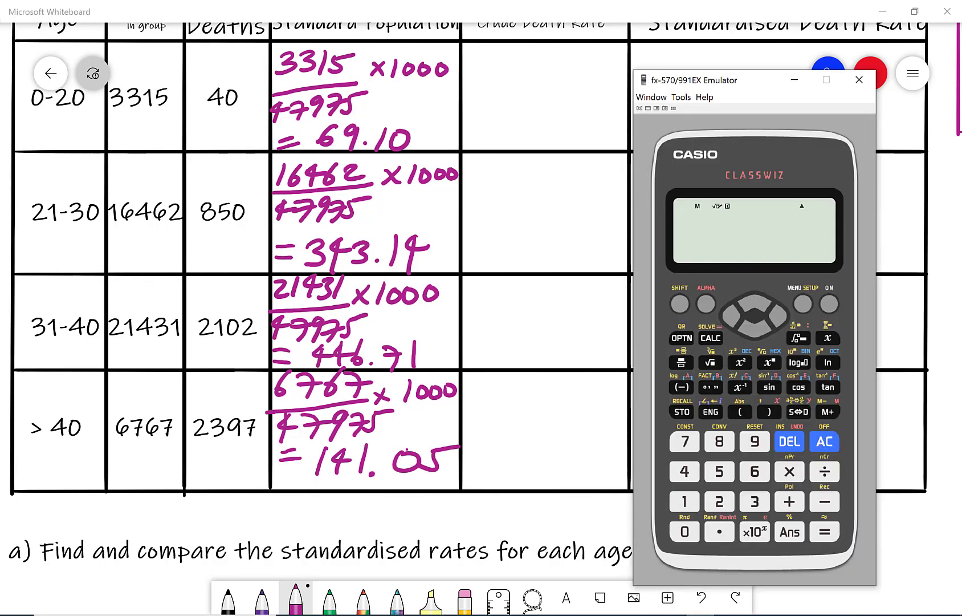
left_click(789, 86)
scroll(790, 86, "up", 3)
scroll(789, 85, "up", 2)
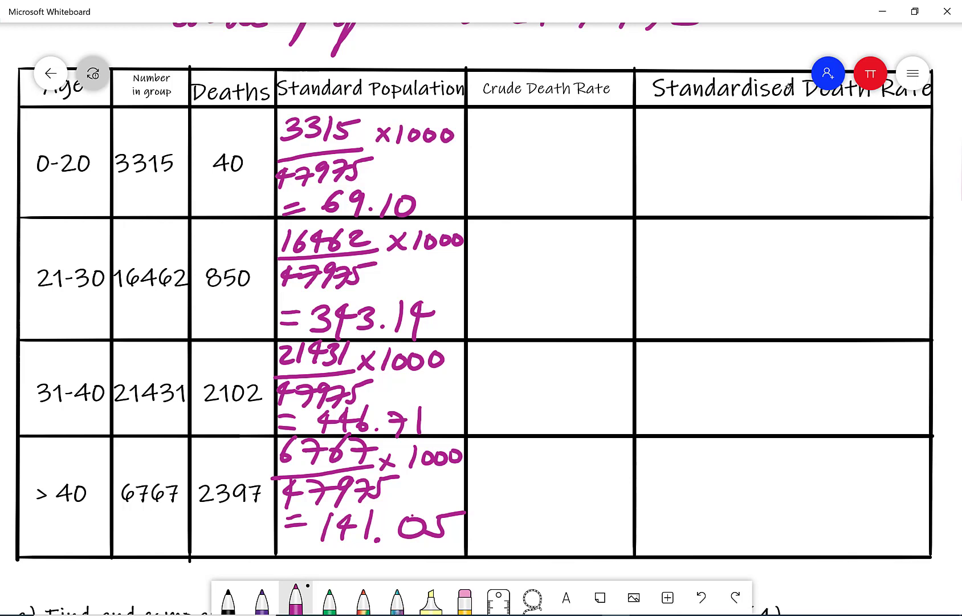
Write 40/47975 ×1000 in the 0-20 Crude Death Rate cell
mouse_move(487, 116)
left_mouse_down()
mouse_move(498, 122)
mouse_move(484, 139)
mouse_move(499, 123)
left_mouse_up()
left_click_drag(468, 149, 524, 147)
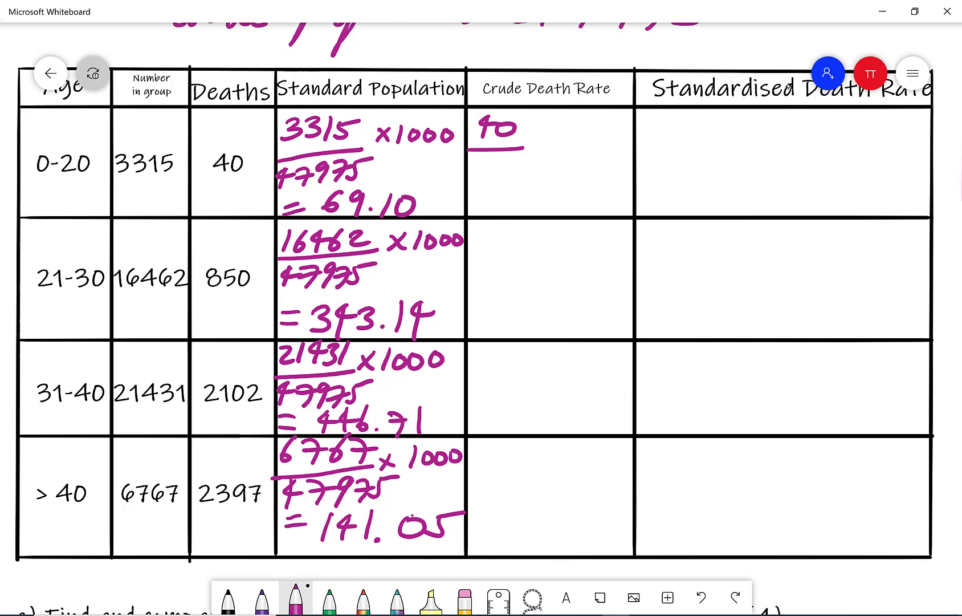
mouse_move(471, 157)
left_mouse_down()
mouse_move(487, 170)
mouse_move(470, 184)
left_mouse_up()
mouse_move(484, 162)
left_mouse_down()
mouse_move(490, 182)
mouse_move(495, 169)
left_mouse_up()
mouse_move(505, 162)
left_mouse_down()
mouse_move(516, 164)
mouse_move(507, 184)
left_mouse_up()
mouse_move(530, 163)
left_mouse_down()
mouse_move(518, 166)
mouse_move(524, 183)
left_mouse_up()
left_click_drag(518, 166, 541, 164)
left_click_drag(547, 162, 536, 179)
mouse_move(533, 128)
left_mouse_down()
mouse_move(549, 143)
mouse_move(530, 146)
mouse_move(567, 133)
mouse_move(560, 145)
left_mouse_up()
left_click_drag(581, 128, 611, 129)
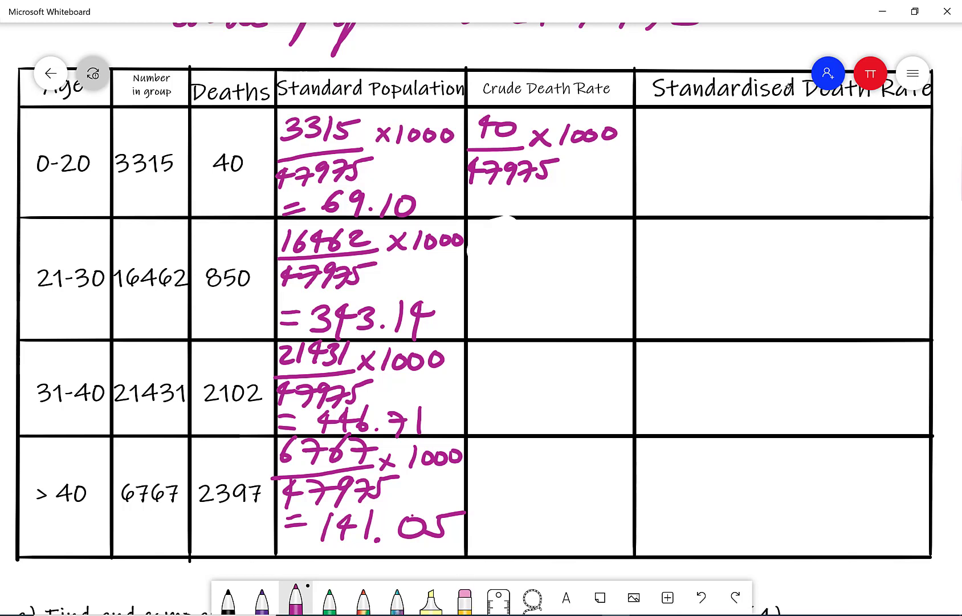
Write 850/47975 ×1000 in the 21-30 Crude Death Rate cell
mouse_move(494, 228)
left_mouse_down()
mouse_move(502, 244)
mouse_move(495, 251)
left_mouse_up()
left_click_drag(518, 235, 518, 236)
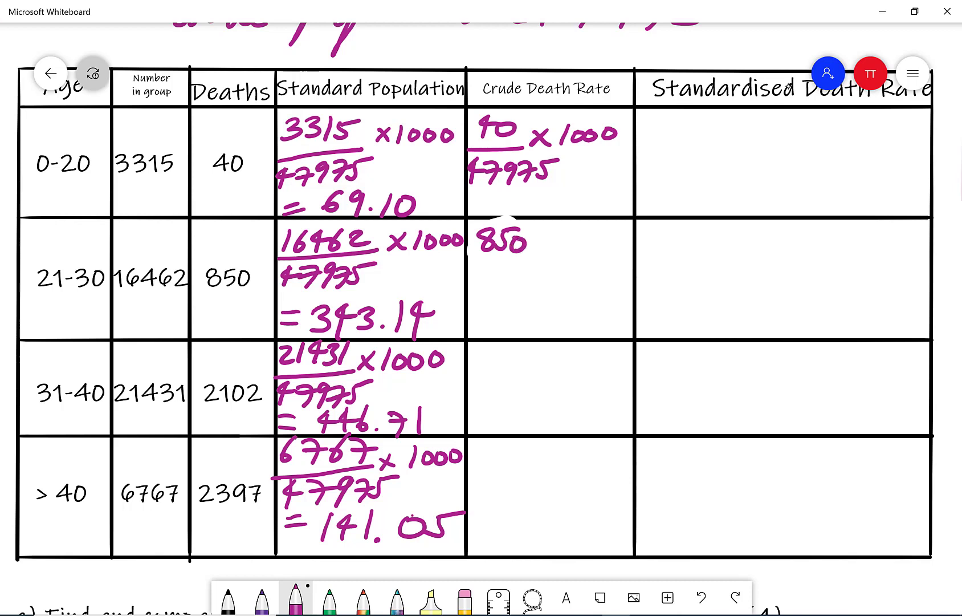
mouse_move(469, 266)
left_mouse_down()
mouse_move(543, 258)
mouse_move(477, 286)
left_mouse_up()
mouse_move(477, 287)
left_mouse_down()
mouse_move(495, 283)
mouse_move(480, 296)
left_mouse_up()
mouse_move(498, 273)
left_mouse_down()
mouse_move(512, 275)
mouse_move(502, 299)
mouse_move(531, 272)
left_mouse_up()
left_click_drag(531, 273, 521, 296)
mouse_move(536, 274)
left_mouse_down()
mouse_move(546, 272)
mouse_move(534, 294)
left_mouse_up()
mouse_move(546, 273)
left_mouse_down()
mouse_move(558, 272)
mouse_move(546, 290)
left_mouse_up()
left_click_drag(575, 266, 558, 285)
left_click_drag(546, 239, 562, 254)
mouse_move(562, 238)
left_mouse_down()
mouse_move(546, 254)
mouse_move(573, 253)
mouse_move(588, 236)
left_mouse_up()
mouse_move(607, 236)
left_mouse_down()
mouse_move(602, 251)
mouse_move(608, 237)
left_mouse_up()
left_click_drag(624, 235, 622, 237)
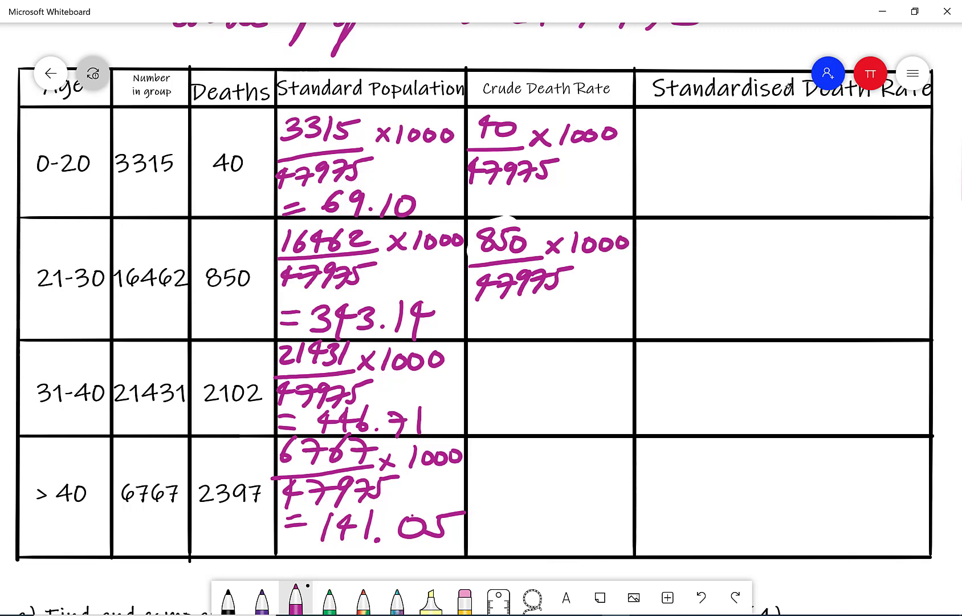
Write 2102/47975 ×1000 in the 31-40 Crude Death Rate cell
mouse_move(482, 358)
left_mouse_down()
mouse_move(500, 374)
mouse_move(545, 370)
left_mouse_up()
mouse_move(471, 390)
left_mouse_down()
mouse_move(549, 378)
mouse_move(472, 418)
left_mouse_up()
mouse_move(493, 399)
left_mouse_down()
mouse_move(497, 418)
mouse_move(504, 404)
mouse_move(516, 406)
mouse_move(513, 417)
left_mouse_up()
mouse_move(525, 396)
left_mouse_down()
mouse_move(529, 417)
mouse_move(533, 402)
left_mouse_up()
mouse_move(546, 406)
left_mouse_down()
mouse_move(564, 393)
mouse_move(549, 404)
left_mouse_up()
left_click_drag(566, 355, 563, 372)
mouse_move(566, 364)
left_mouse_down()
mouse_move(558, 373)
mouse_move(577, 374)
left_mouse_up()
mouse_move(596, 359)
left_mouse_down()
mouse_move(593, 374)
mouse_move(606, 374)
left_mouse_up()
mouse_move(618, 357)
left_mouse_down()
mouse_move(616, 371)
mouse_move(622, 358)
left_mouse_up()
Write the fraction 2397/47975 in the >40 Crude Death Rate cell
mouse_move(473, 453)
left_mouse_down()
mouse_move(489, 448)
mouse_move(482, 462)
left_mouse_up()
left_click_drag(497, 446, 494, 464)
mouse_move(524, 450)
left_mouse_down()
mouse_move(513, 454)
mouse_move(516, 470)
left_mouse_up()
mouse_move(527, 446)
left_mouse_down()
mouse_move(534, 465)
mouse_move(534, 455)
left_mouse_up()
mouse_move(471, 479)
left_mouse_down()
mouse_move(552, 472)
mouse_move(480, 509)
mouse_move(498, 509)
mouse_move(515, 491)
left_mouse_up()
mouse_move(518, 488)
left_mouse_down()
mouse_move(532, 485)
mouse_move(522, 509)
left_mouse_up()
mouse_move(545, 489)
left_mouse_down()
mouse_move(539, 508)
mouse_move(543, 492)
mouse_move(576, 489)
left_mouse_up()
left_click_drag(548, 490, 546, 508)
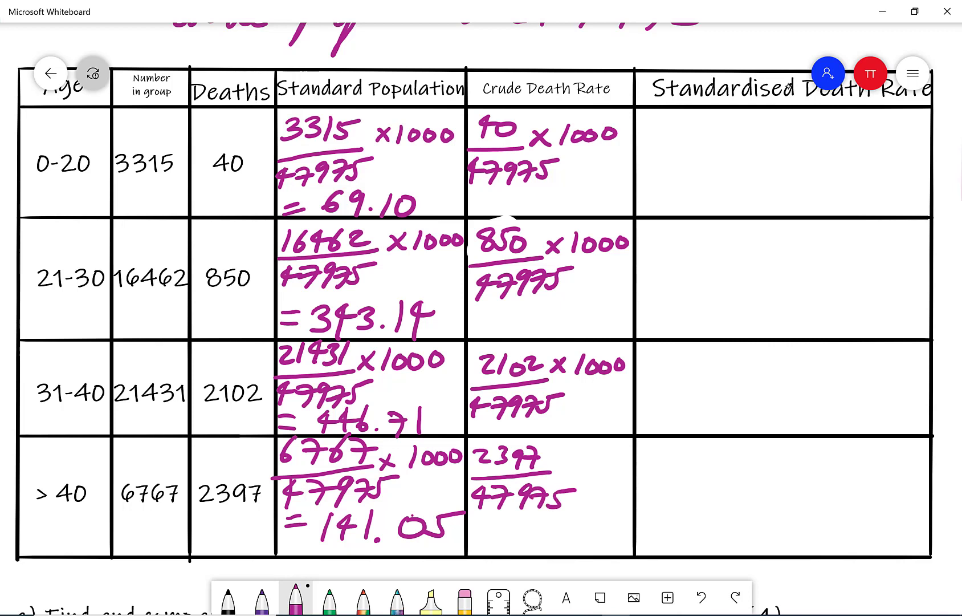